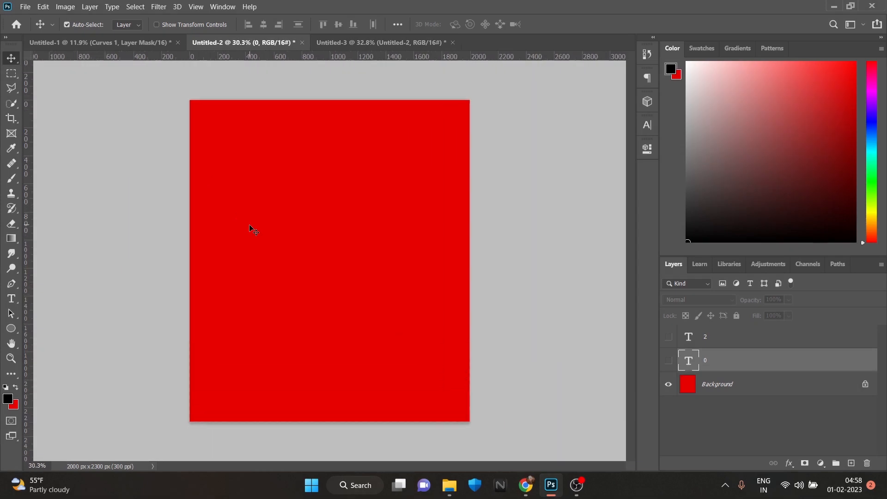
Rasterize the 0 text layer and apply Field Blur with a 148 px pin on the 0's left side.
{"action": "key", "text": "t"}
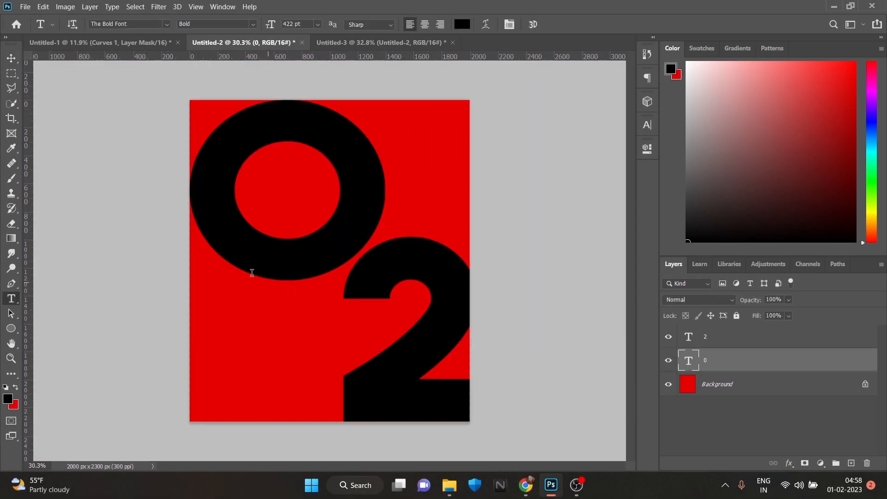
{"action": "key", "text": "v"}
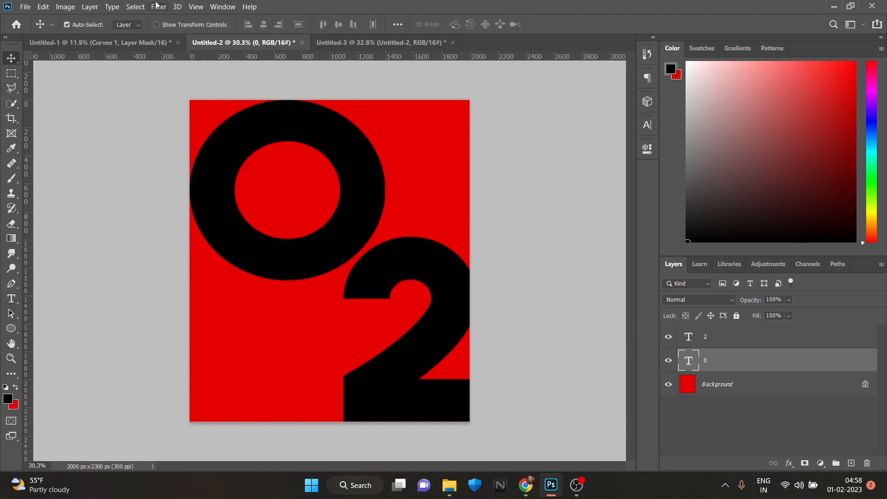
{"action": "left_click", "coordinate": [157, 7]}
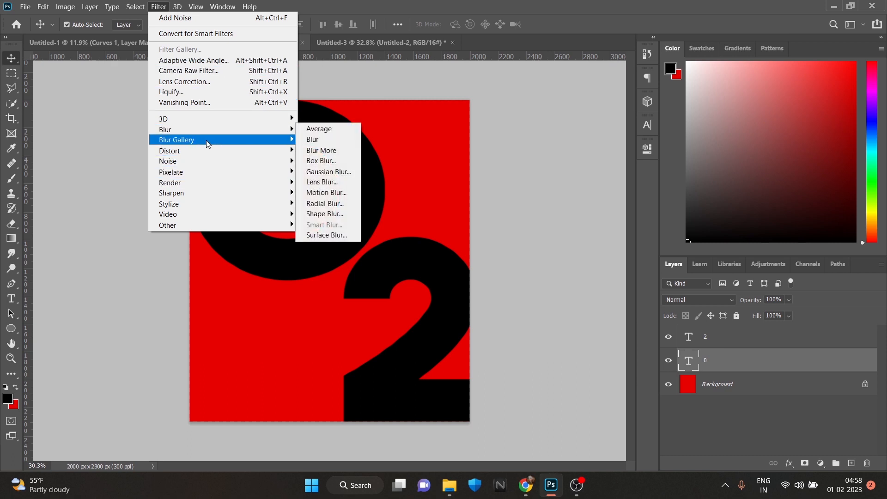
{"action": "mouse_move", "coordinate": [281, 140]}
{"action": "left_click", "coordinate": [323, 139]}
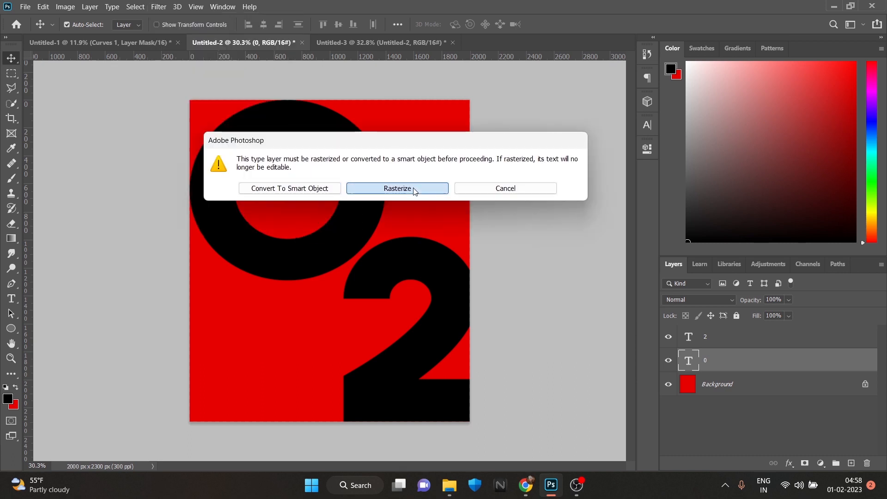
{"action": "left_click", "coordinate": [411, 191]}
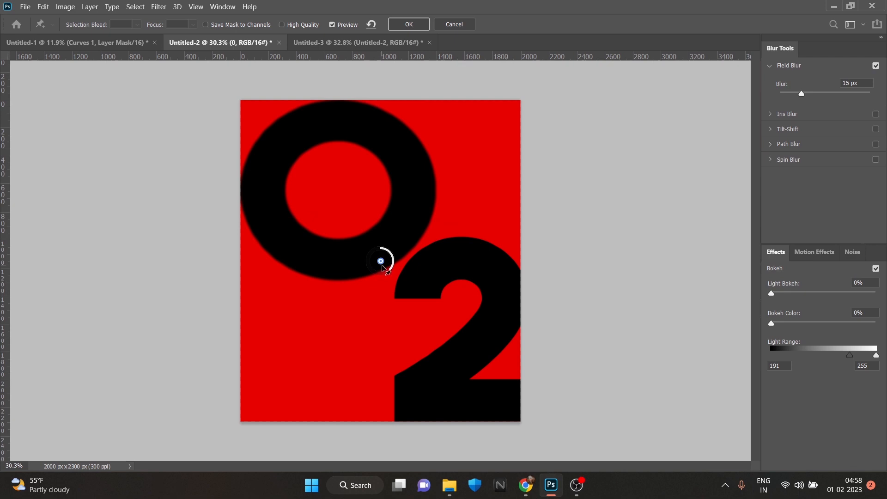
{"action": "left_click_drag", "start_coordinate": [383, 259], "coordinate": [250, 185]}
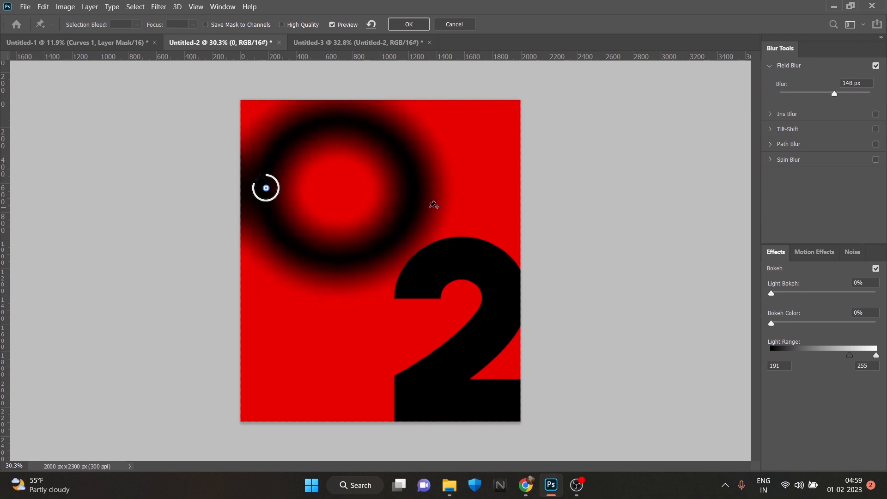
Add a second Field Blur pin of 10 px at the 0's right edge and apply the blur.
{"action": "left_click", "coordinate": [427, 204]}
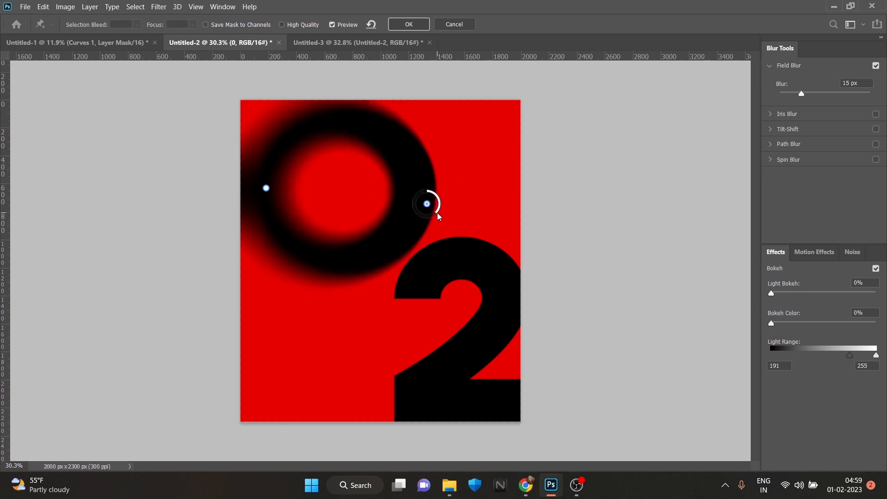
{"action": "left_click_drag", "start_coordinate": [438, 215], "coordinate": [438, 191]}
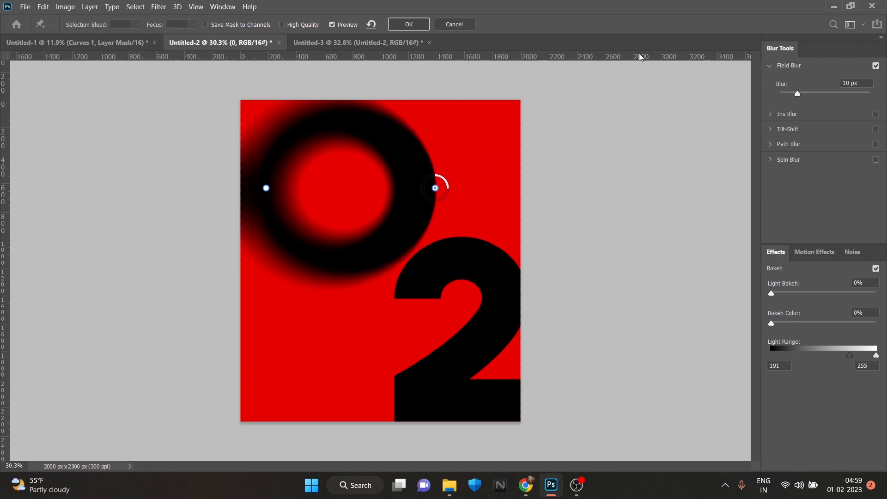
{"action": "left_click", "coordinate": [426, 25]}
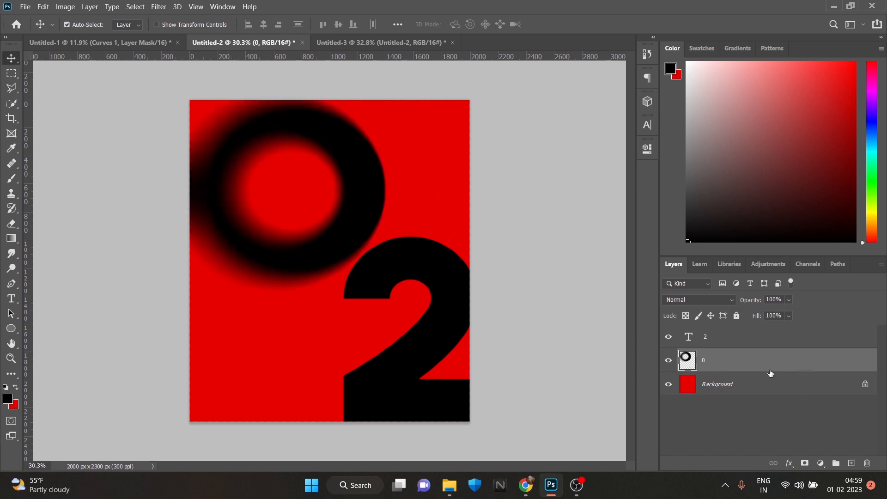
Convert the 2 text layer to a smart object.
{"action": "left_click", "coordinate": [727, 342]}
{"action": "right_click", "coordinate": [727, 340]}
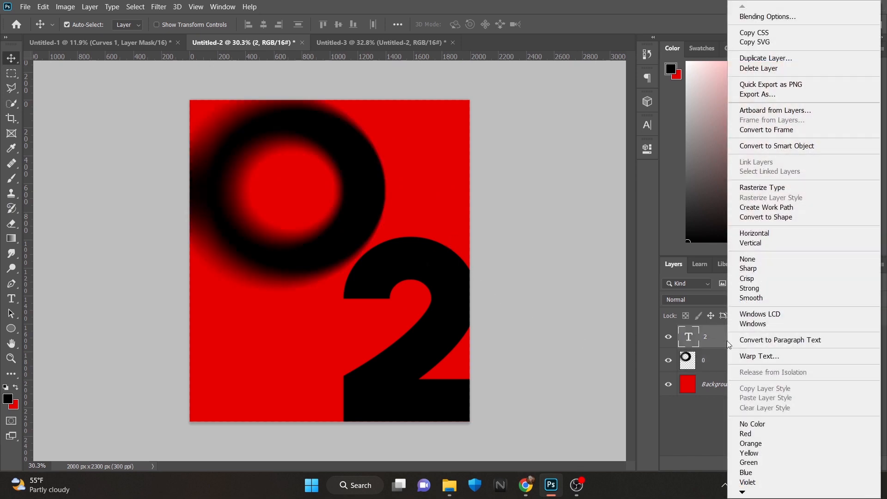
{"action": "left_click", "coordinate": [806, 147]}
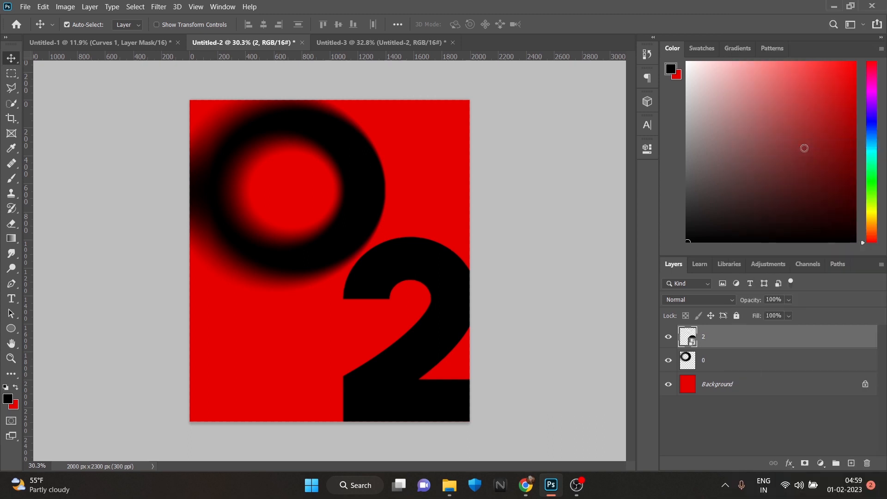
Use Field Blur on the 2 with a 159 px pin near its base and a 10 px pin above its top.
{"action": "left_click", "coordinate": [160, 7]}
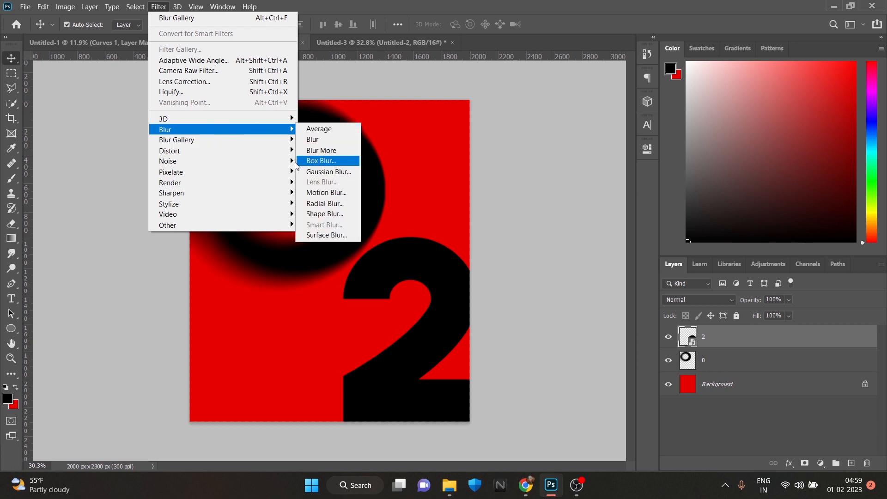
{"action": "mouse_move", "coordinate": [286, 140]}
{"action": "left_click", "coordinate": [316, 139]}
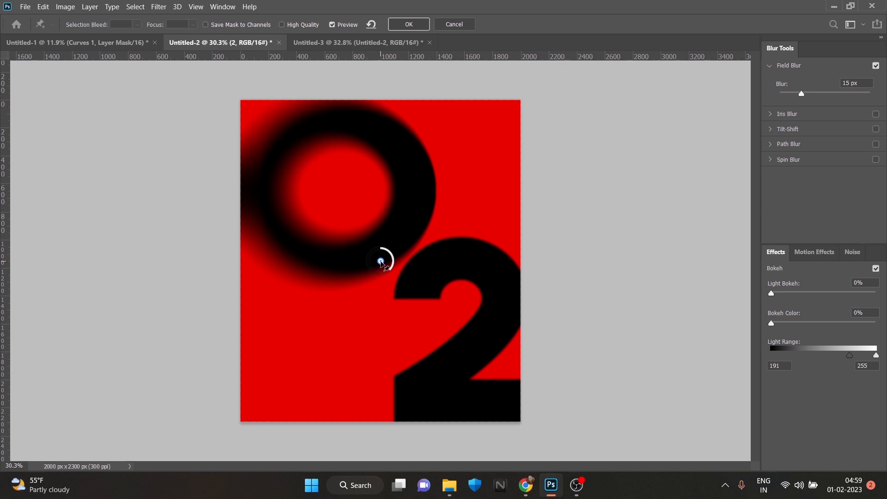
{"action": "mouse_move", "coordinate": [381, 262]}
{"action": "left_mouse_down"}
{"action": "mouse_move", "coordinate": [437, 284]}
{"action": "mouse_move", "coordinate": [476, 399]}
{"action": "mouse_move", "coordinate": [462, 384]}
{"action": "mouse_move", "coordinate": [467, 373]}
{"action": "mouse_move", "coordinate": [445, 380]}
{"action": "left_mouse_up"}
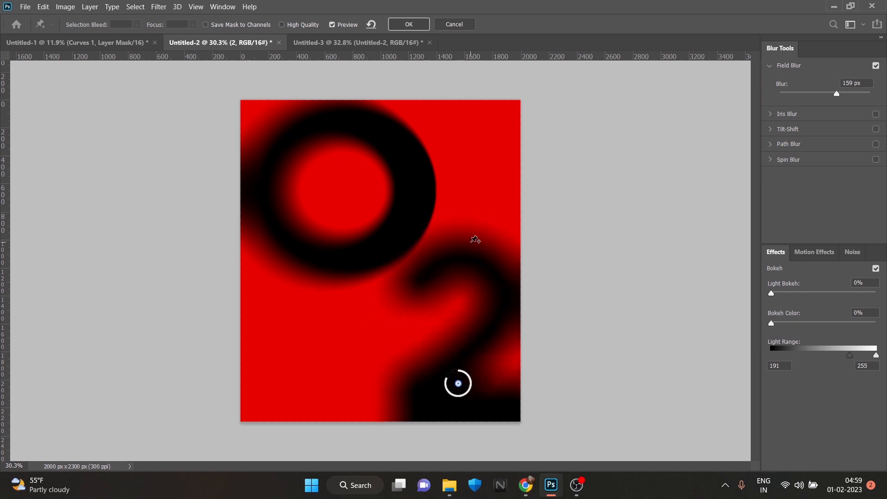
{"action": "left_click", "coordinate": [471, 241]}
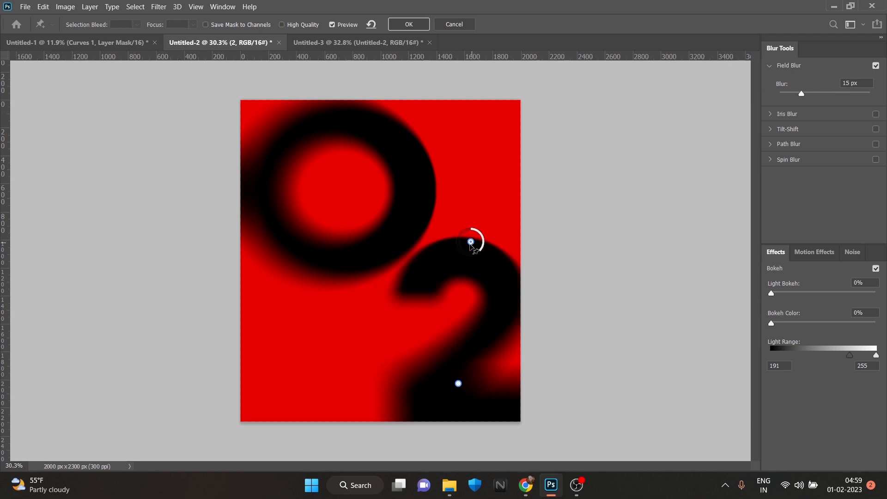
{"action": "mouse_move", "coordinate": [470, 244]}
{"action": "left_mouse_down"}
{"action": "mouse_move", "coordinate": [452, 245]}
{"action": "mouse_move", "coordinate": [466, 231]}
{"action": "left_mouse_up"}
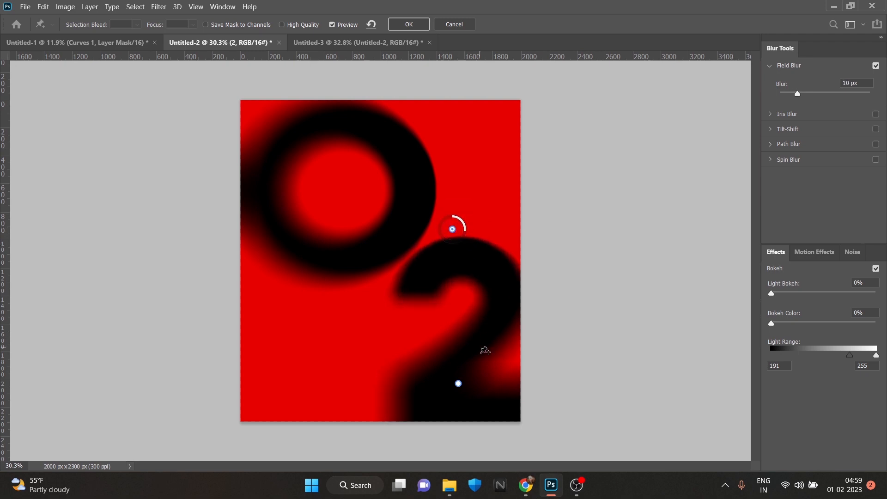
Set the base pin's blur to 146 px, move the upper pin onto the 2's top edge, and apply the blur.
{"action": "left_click", "coordinate": [458, 383]}
{"action": "left_click_drag", "start_coordinate": [447, 378], "coordinate": [447, 377]}
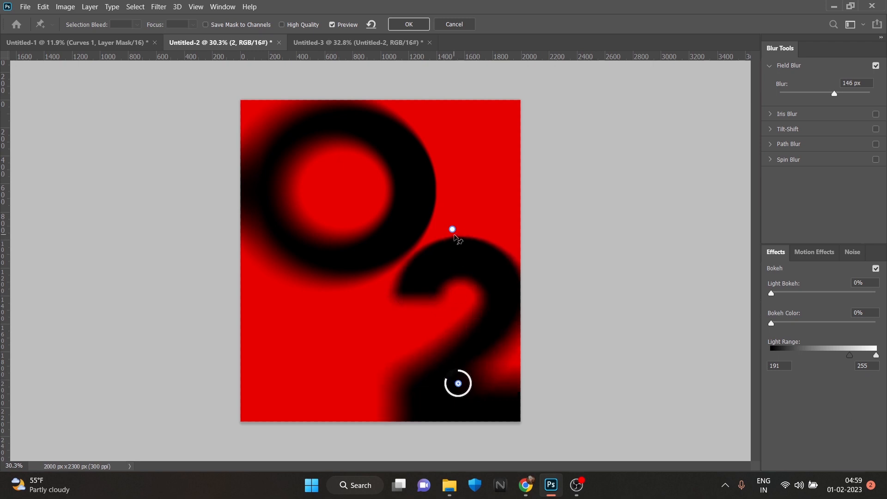
{"action": "left_click_drag", "start_coordinate": [452, 230], "coordinate": [450, 242]}
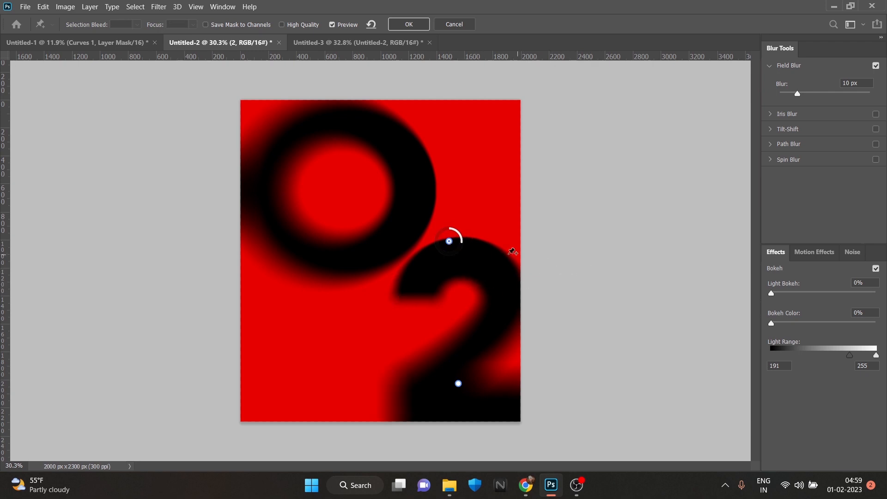
{"action": "left_click", "coordinate": [411, 25]}
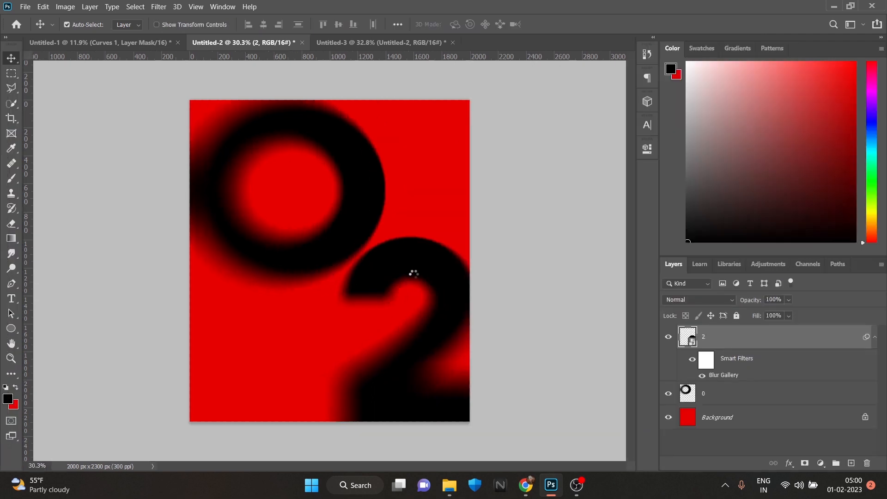
Combine the blurred 2 and 0 layers into a single smart object.
{"action": "scroll", "coordinate": [371, 288], "scroll_direction": "up", "scroll_amount": 1}
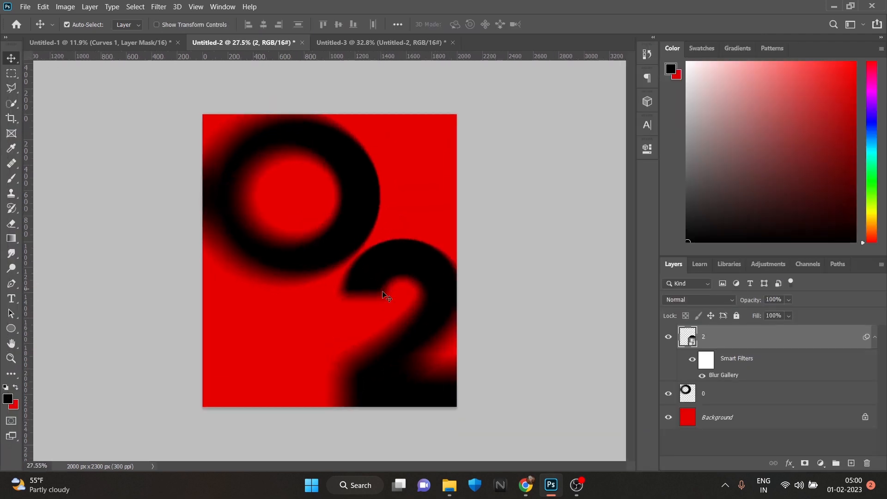
{"action": "key", "text": "ctrl"}
{"action": "left_click", "coordinate": [742, 394], "text": "ctrl"}
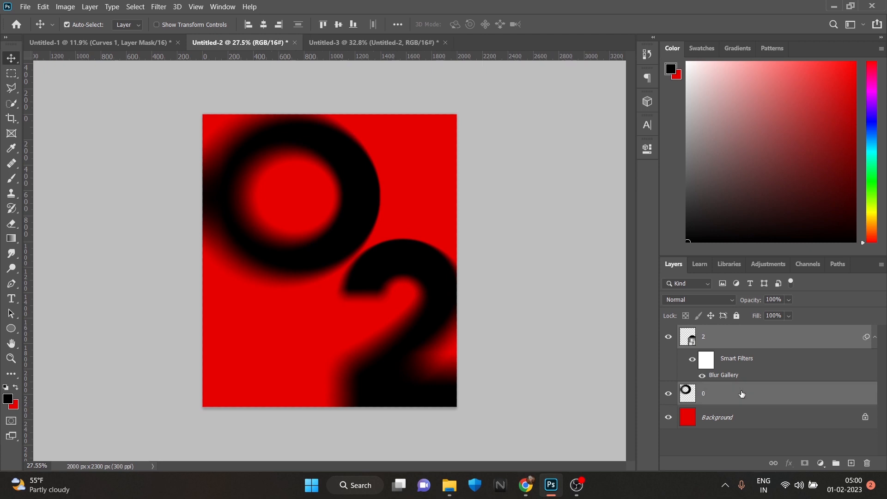
{"action": "right_click", "coordinate": [742, 393]}
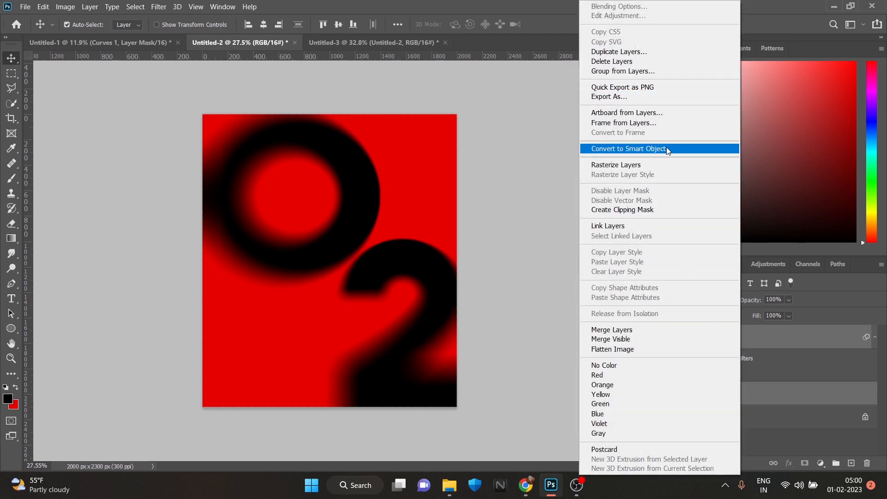
{"action": "left_click", "coordinate": [679, 148]}
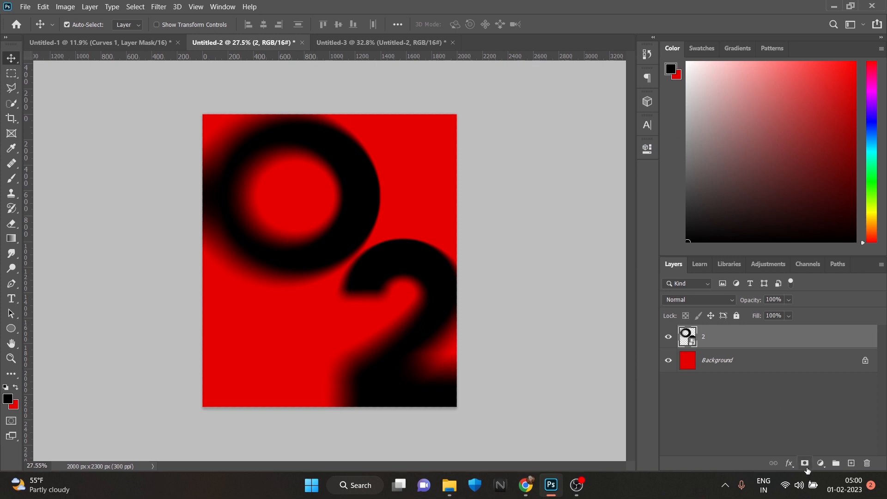
Add a Gradient Map adjustment layer above the digits and choose the saved black, red, orange and white gradient preset.
{"action": "left_click", "coordinate": [820, 464]}
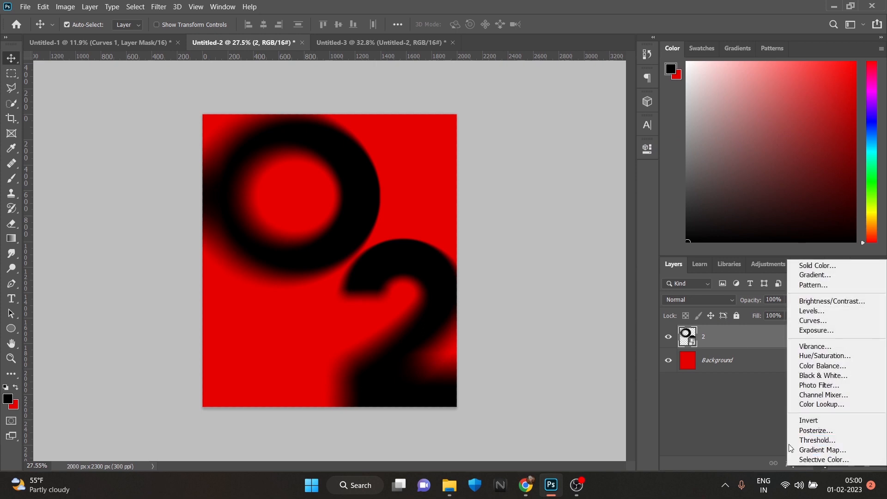
{"action": "left_click", "coordinate": [824, 451]}
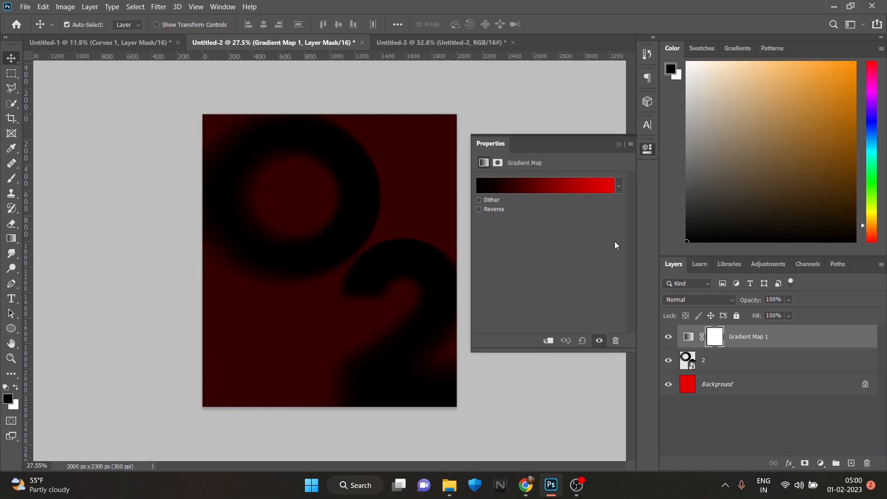
{"action": "left_click", "coordinate": [574, 193]}
{"action": "scroll", "coordinate": [573, 187], "scroll_direction": "down", "scroll_amount": 5}
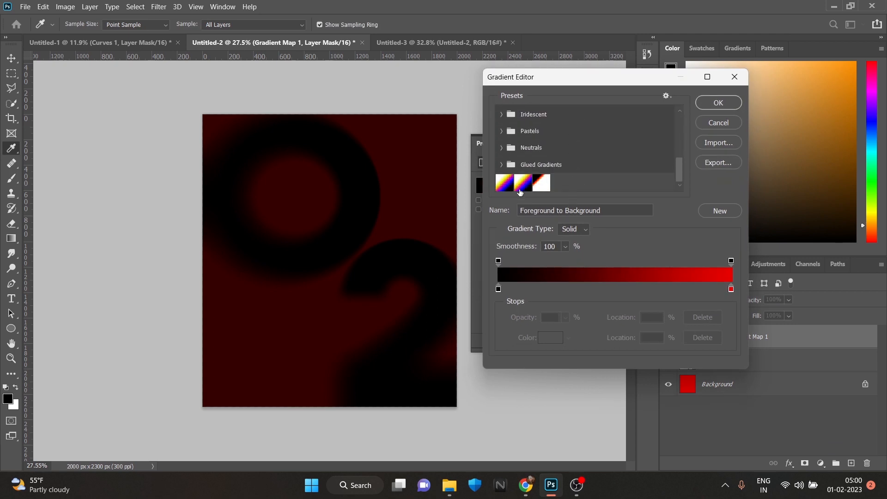
{"action": "left_click", "coordinate": [544, 184]}
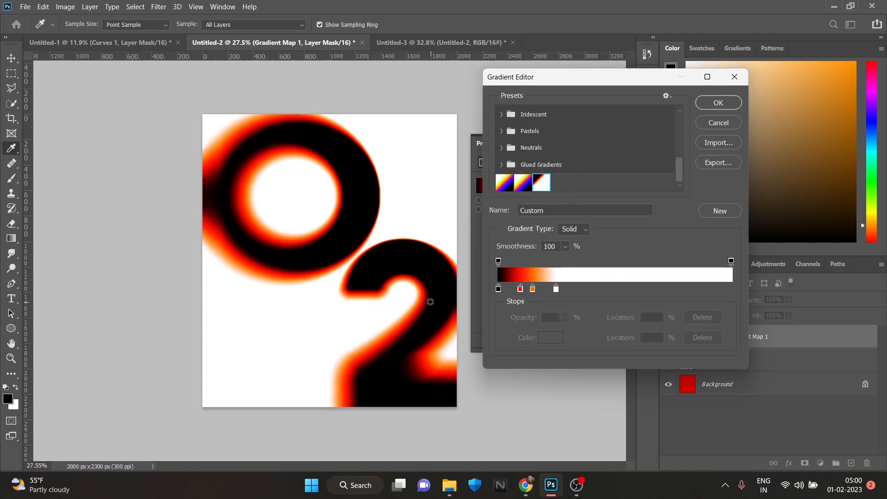
Reposition the orange and white gradient stops to widen the glow, set the black stop's location to 3%, and accept the gradient.
{"action": "scroll", "coordinate": [341, 289], "scroll_direction": "up", "scroll_amount": 1}
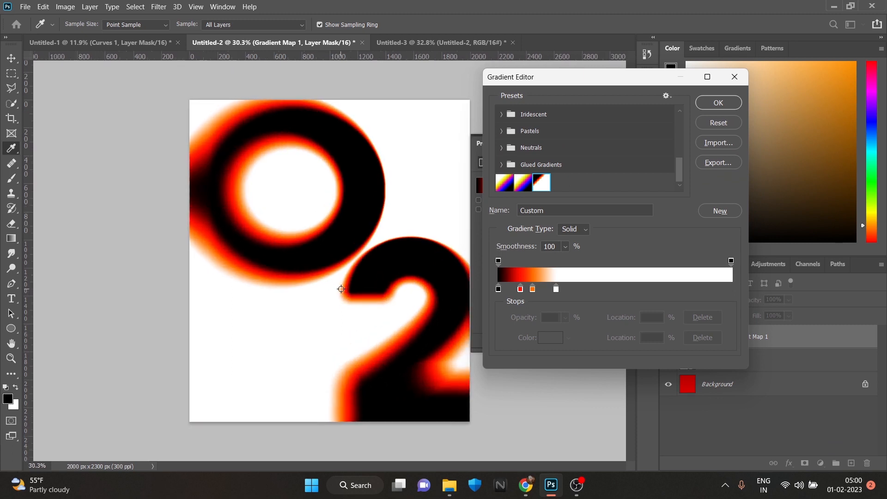
{"action": "scroll", "coordinate": [341, 288], "scroll_direction": "down", "scroll_amount": 1}
{"action": "left_click_drag", "start_coordinate": [556, 289], "coordinate": [529, 291]}
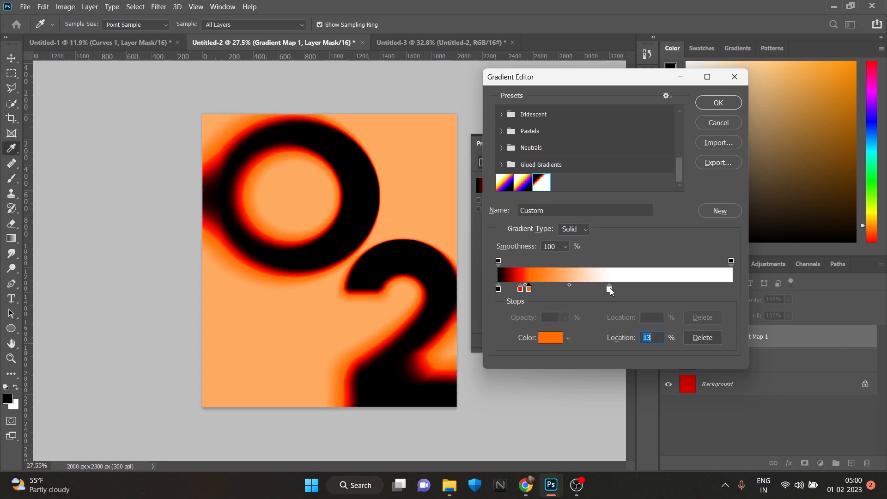
{"action": "left_click_drag", "start_coordinate": [610, 290], "coordinate": [509, 288]}
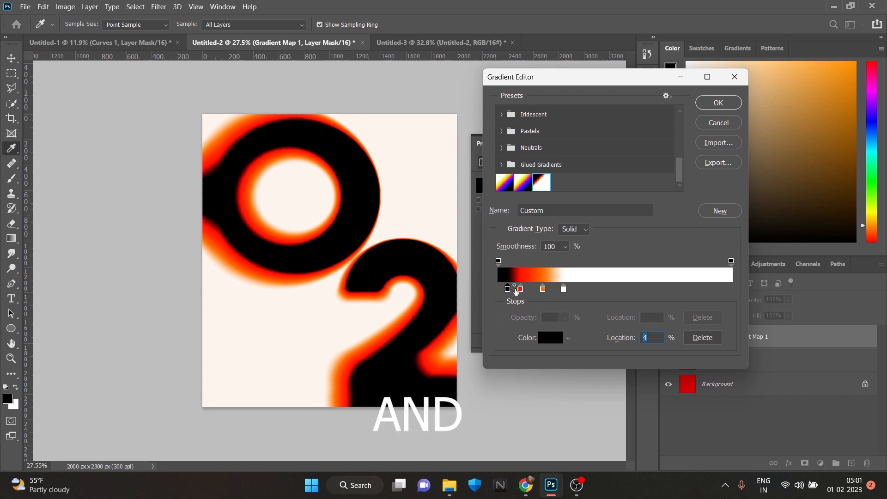
{"action": "left_click_drag", "start_coordinate": [507, 292], "coordinate": [505, 291]}
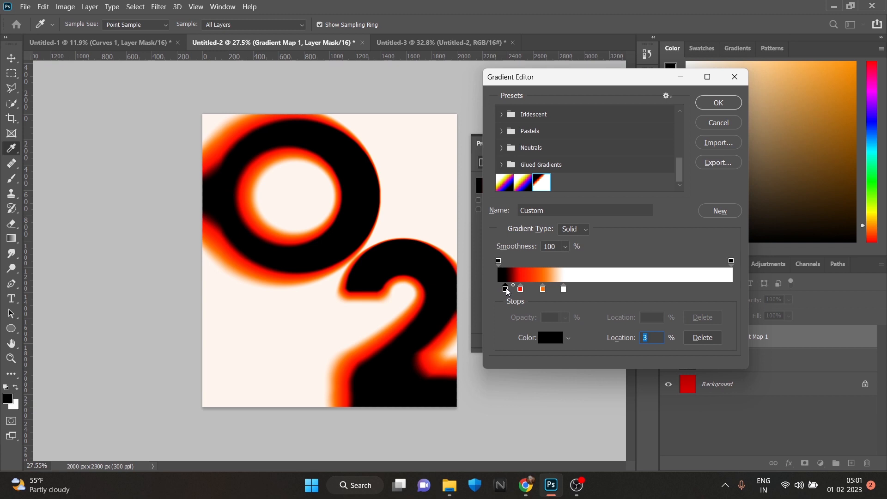
{"action": "left_click", "coordinate": [712, 103]}
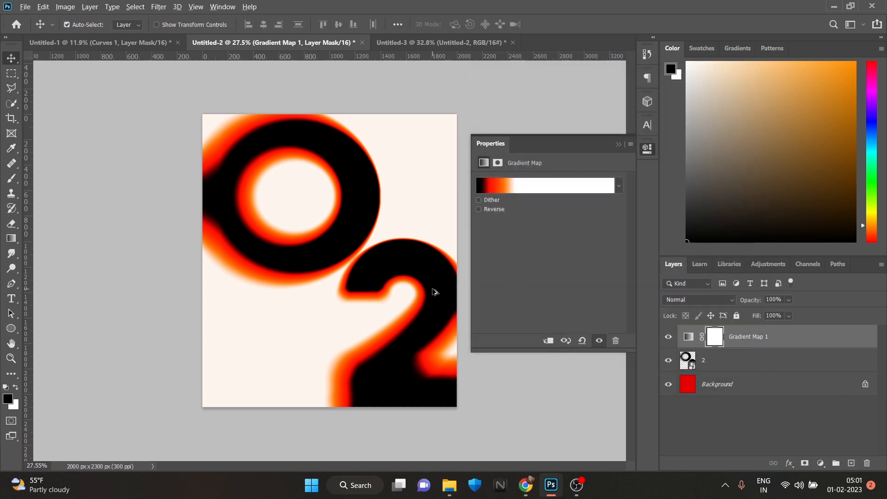
Export the artwork as a JPG at 100% quality to the Desktop under the name 02.
{"action": "key", "text": "ctrl+minus"}
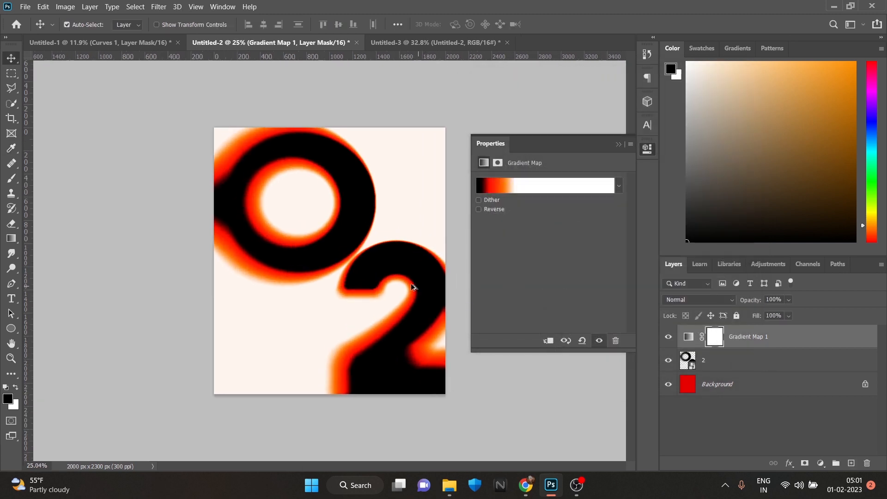
{"action": "left_click", "coordinate": [618, 144]}
{"action": "left_click", "coordinate": [25, 6]}
{"action": "mouse_move", "coordinate": [70, 176]}
{"action": "left_click", "coordinate": [245, 194]}
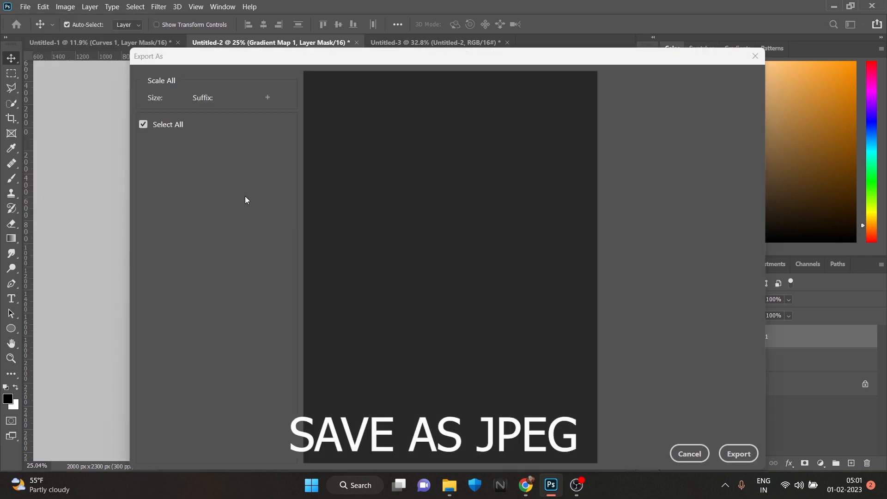
{"action": "left_click", "coordinate": [713, 99]}
{"action": "left_click", "coordinate": [689, 112]}
{"action": "left_click", "coordinate": [738, 454]}
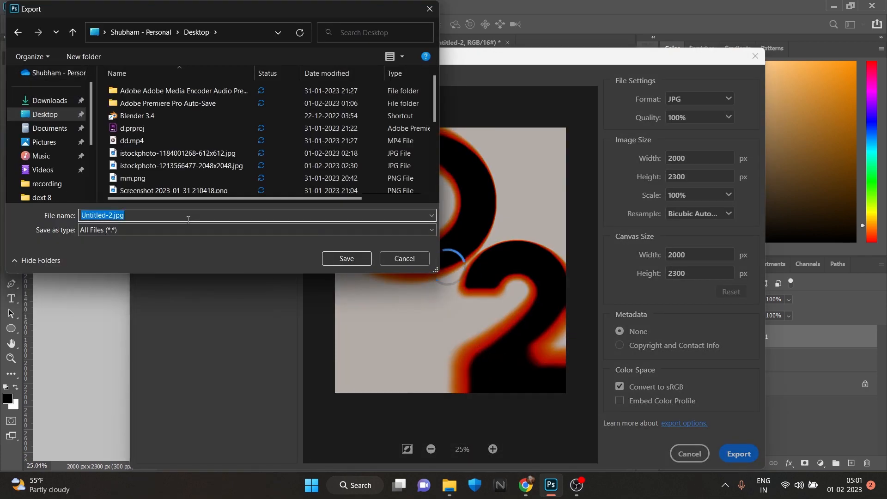
{"action": "left_click", "coordinate": [342, 259]}
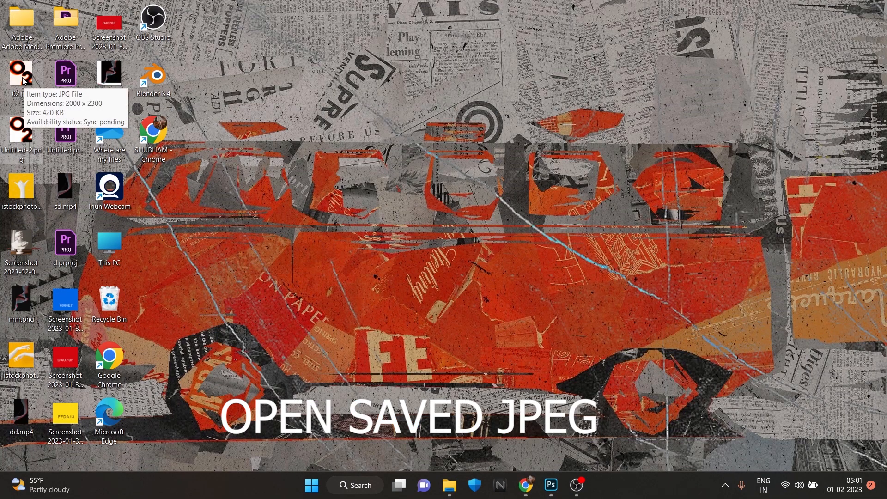
Place the exported 02 JPG from the desktop into the red-background document so it fills the canvas.
{"action": "left_click_drag", "start_coordinate": [24, 82], "coordinate": [321, 305]}
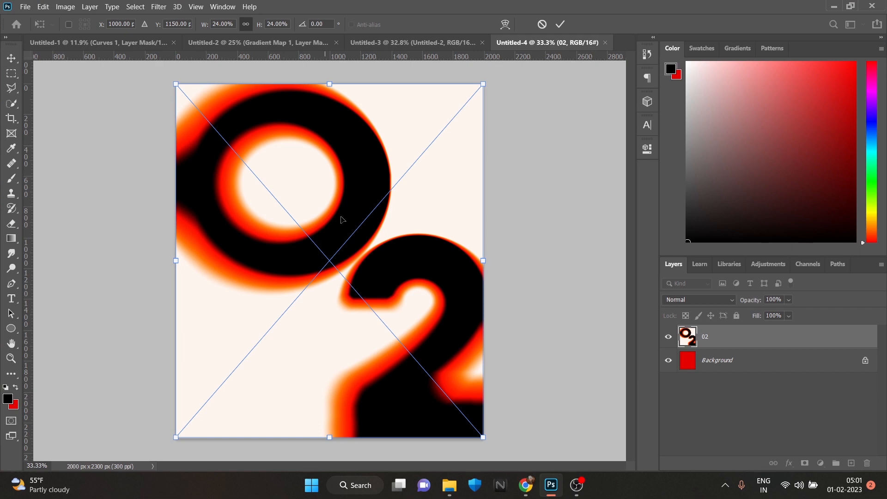
{"action": "left_click", "coordinate": [560, 24]}
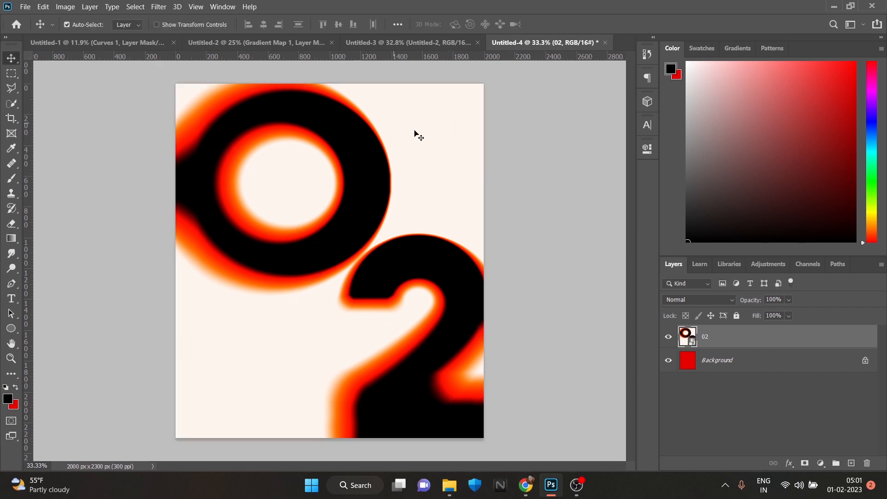
{"action": "scroll", "coordinate": [235, 192], "scroll_direction": "down", "scroll_amount": 2}
{"action": "scroll", "coordinate": [235, 170], "scroll_direction": "up", "scroll_amount": 1}
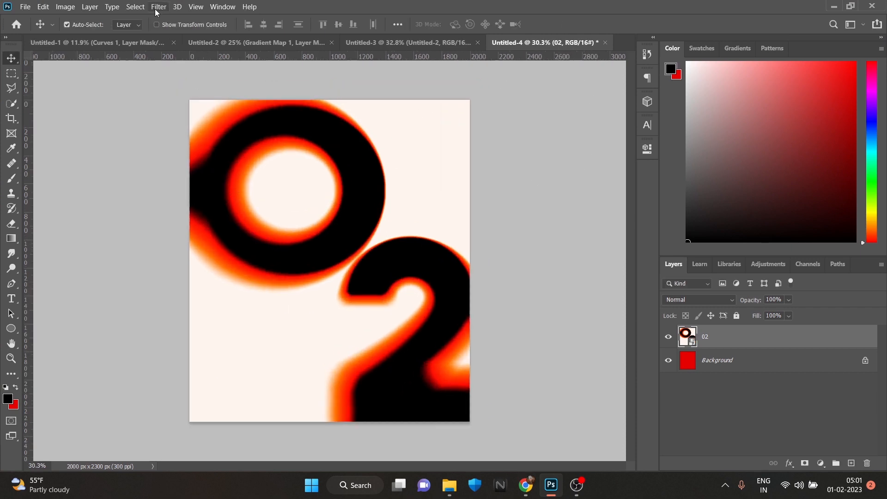
Apply Add Noise with Uniform distribution to the 02 layer, and repeat the filter once more.
{"action": "left_click", "coordinate": [157, 8]}
{"action": "mouse_move", "coordinate": [207, 169]}
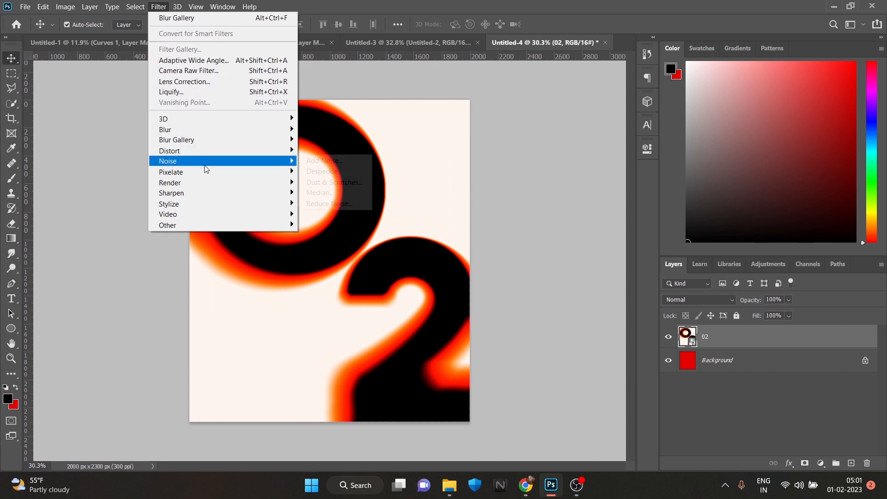
{"action": "left_click", "coordinate": [323, 161]}
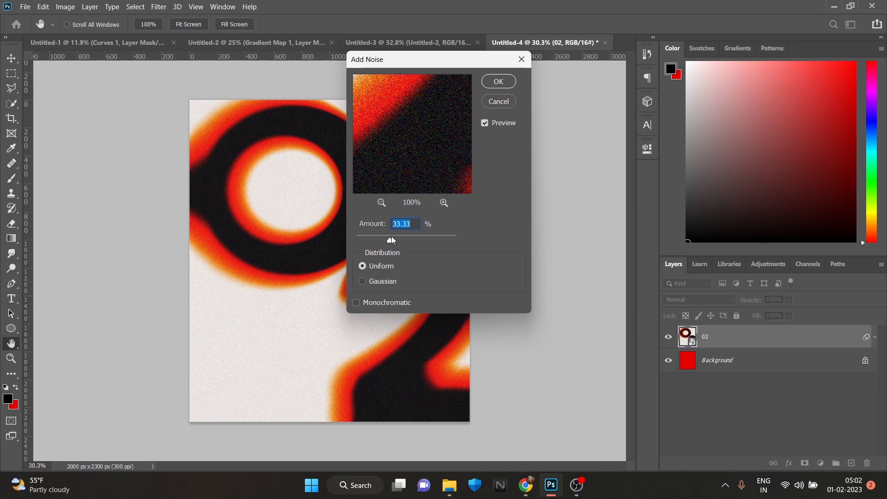
{"action": "left_click_drag", "start_coordinate": [392, 238], "coordinate": [397, 239]}
{"action": "left_click", "coordinate": [498, 82]}
{"action": "scroll", "coordinate": [356, 237], "scroll_direction": "up", "scroll_amount": 5}
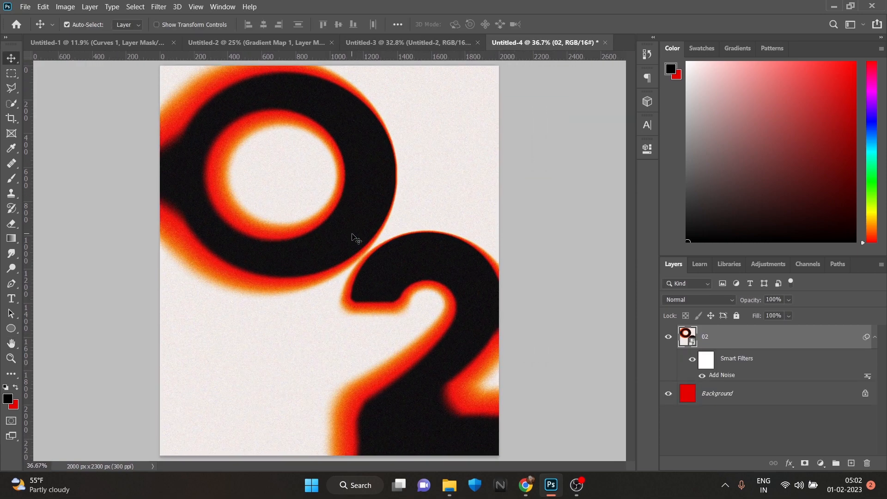
{"action": "scroll", "coordinate": [355, 237], "scroll_direction": "down", "scroll_amount": 4}
{"action": "key", "text": "ctrl+alt+f"}
Add the title "ZeroTwo" in 16 pt Arial Bold in the blank area beneath the 0.
{"action": "left_click", "coordinate": [12, 298]}
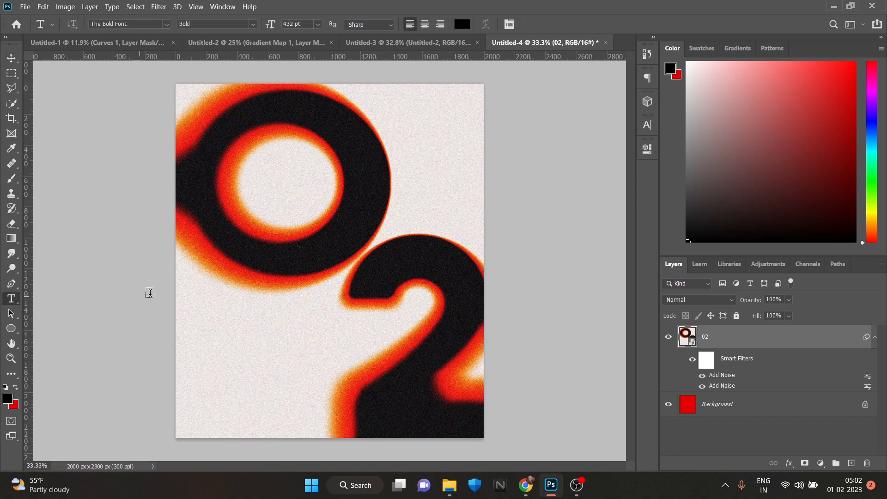
{"action": "left_click", "coordinate": [187, 312]}
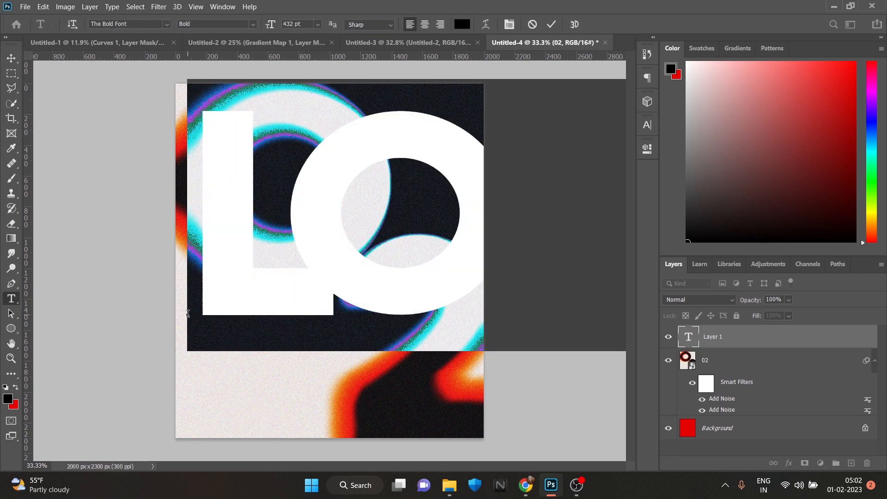
{"action": "left_click", "coordinate": [647, 125]}
{"action": "left_click_drag", "start_coordinate": [519, 160], "coordinate": [410, 174]}
{"action": "left_click_drag", "start_coordinate": [387, 182], "coordinate": [278, 204]}
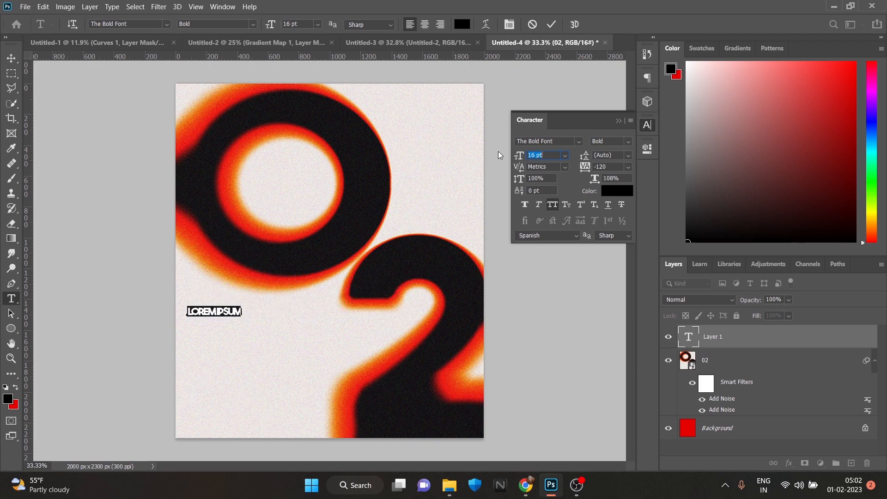
{"action": "left_click", "coordinate": [578, 141]}
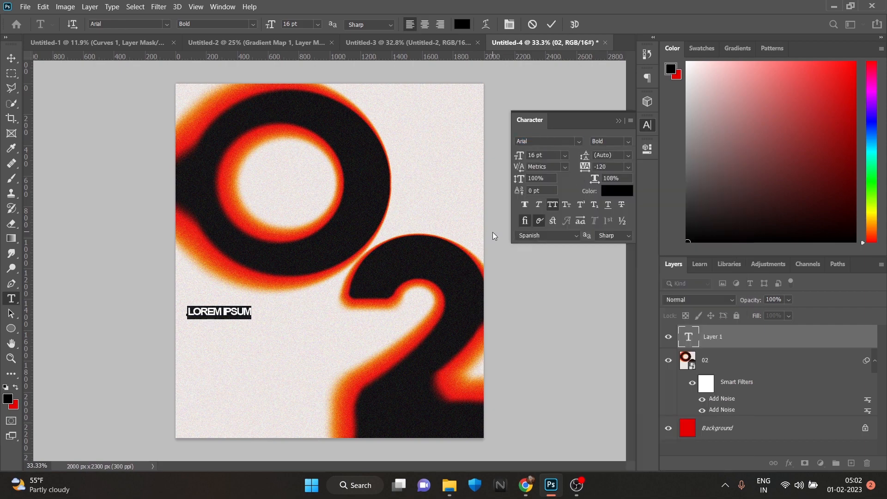
{"action": "key", "text": "BackSpace"}
{"action": "type", "text": "Zer"}
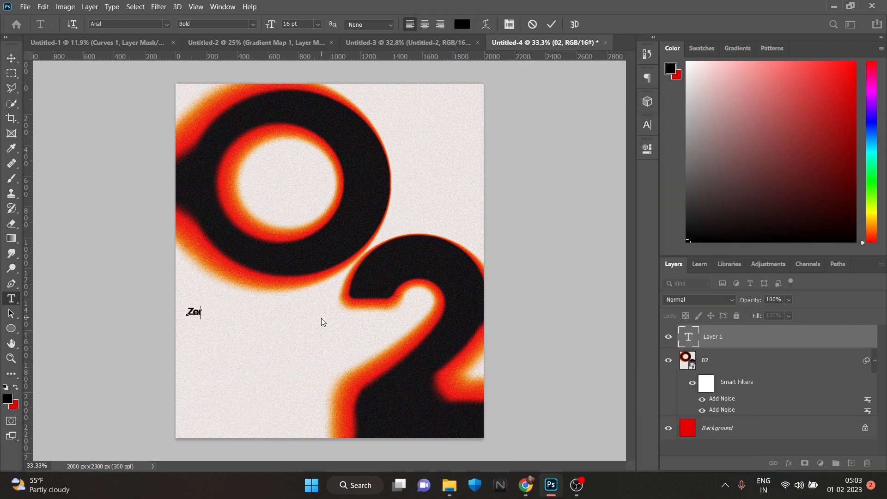
{"action": "type", "text": "oTwo"}
{"action": "key", "text": "ctrl+Return"}
{"action": "key", "text": "v"}
{"action": "left_click_drag", "start_coordinate": [196, 310], "coordinate": [207, 326]}
Enlarge the ZeroTwo title and set its tracking to 0 and horizontal scale to 103%.
{"action": "left_click", "coordinate": [647, 124]}
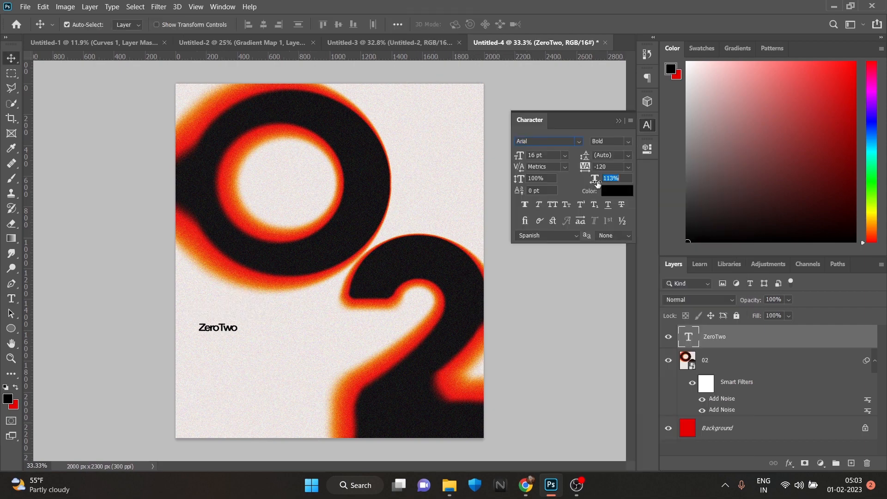
{"action": "left_click_drag", "start_coordinate": [521, 160], "coordinate": [517, 160]}
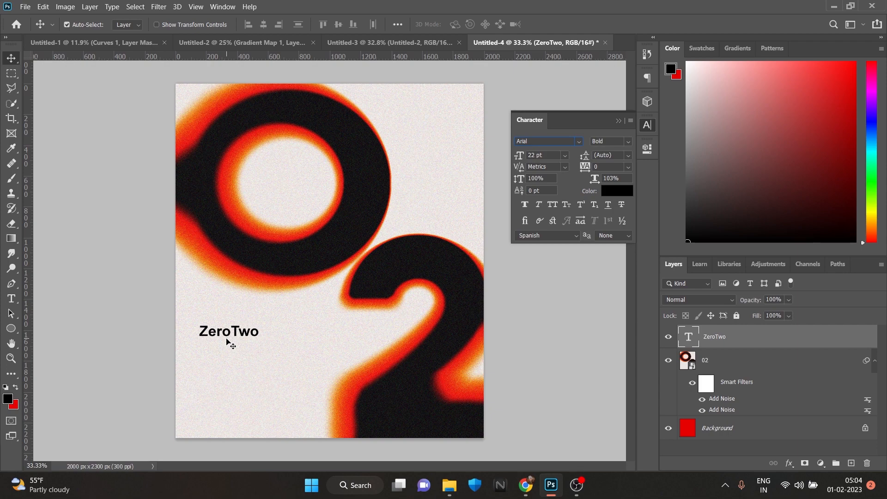
{"action": "left_click_drag", "start_coordinate": [519, 156], "coordinate": [531, 156]}
Add the uppercase line "DGH*ZERO-TWO" just above the title and set its size to 9 pt.
{"action": "key", "text": "t"}
{"action": "left_click", "coordinate": [199, 312]}
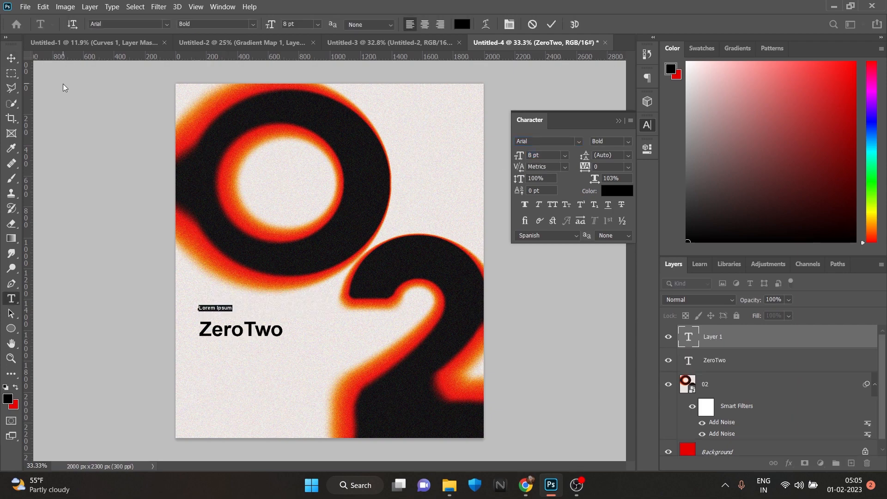
{"action": "key", "text": "BackSpace"}
{"action": "key", "text": "Caps_Lock"}
{"action": "type", "text": "DGH-ZERO-TWO"}
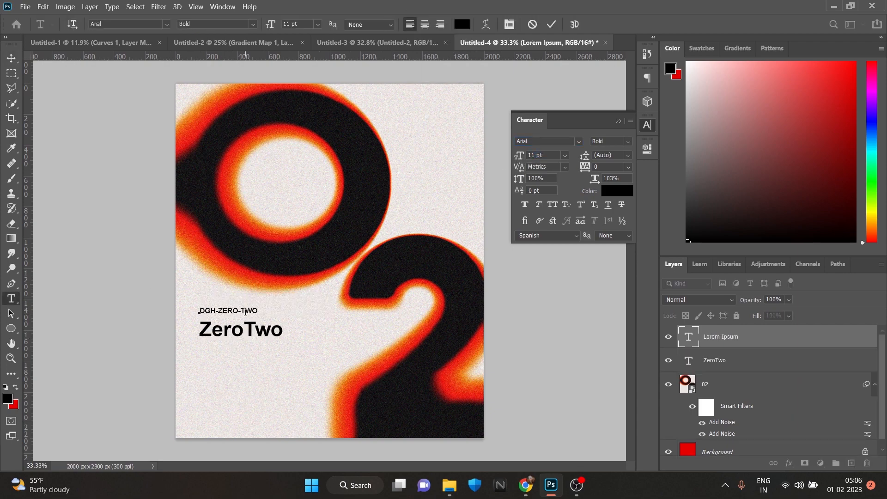
{"action": "left_click_drag", "start_coordinate": [219, 311], "coordinate": [215, 311]}
{"action": "type", "text": "*"}
{"action": "left_click", "coordinate": [11, 59]}
{"action": "left_click_drag", "start_coordinate": [519, 156], "coordinate": [514, 156]}
Draw a short thin horizontal line beneath the ZeroTwo title with the Line tool.
{"action": "right_click", "coordinate": [12, 328]}
{"action": "left_click", "coordinate": [51, 375]}
{"action": "left_click_drag", "start_coordinate": [201, 344], "coordinate": [248, 344]}
{"action": "left_click", "coordinate": [11, 59]}
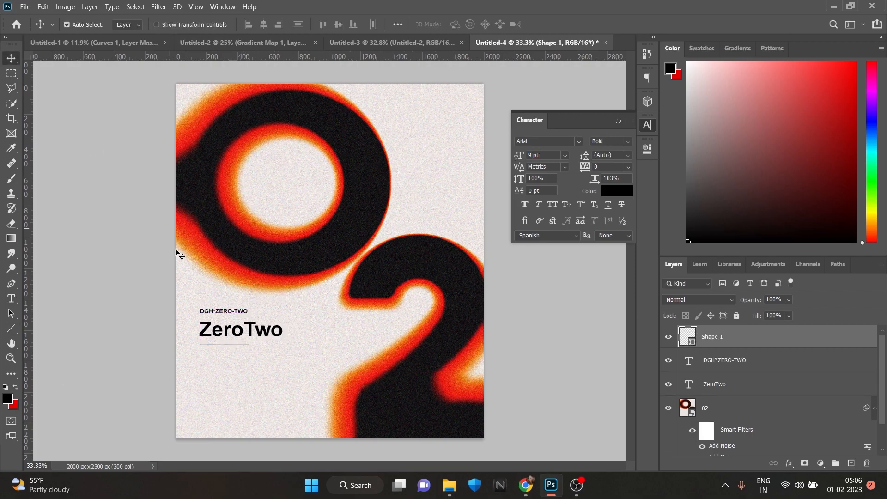
Add a small black circle just past the right end of the thin line with the Ellipse tool.
{"action": "right_click", "coordinate": [11, 328]}
{"action": "left_click", "coordinate": [51, 351]}
{"action": "scroll", "coordinate": [257, 344], "scroll_direction": "up", "scroll_amount": 10}
{"action": "mouse_move", "coordinate": [171, 319]}
{"action": "left_mouse_down"}
{"action": "mouse_move", "coordinate": [203, 346]}
{"action": "mouse_move", "coordinate": [196, 346]}
{"action": "left_mouse_up"}
{"action": "left_click", "coordinate": [11, 59]}
{"action": "scroll", "coordinate": [276, 263], "scroll_direction": "down", "scroll_amount": 6}
{"action": "scroll", "coordinate": [254, 286], "scroll_direction": "up", "scroll_amount": 6}
{"action": "key", "text": "ctrl+t"}
{"action": "key", "text": "Return"}
Add the text "THIS CODE WAS MY ROLLNUMBER FROM" below the thin line and set its size to 6 pt.
{"action": "scroll", "coordinate": [195, 346], "scroll_direction": "down", "scroll_amount": 16}
{"action": "scroll", "coordinate": [113, 339], "scroll_direction": "up", "scroll_amount": 1}
{"action": "left_click", "coordinate": [11, 298]}
{"action": "left_click", "coordinate": [205, 351]}
{"action": "type", "text": "d"}
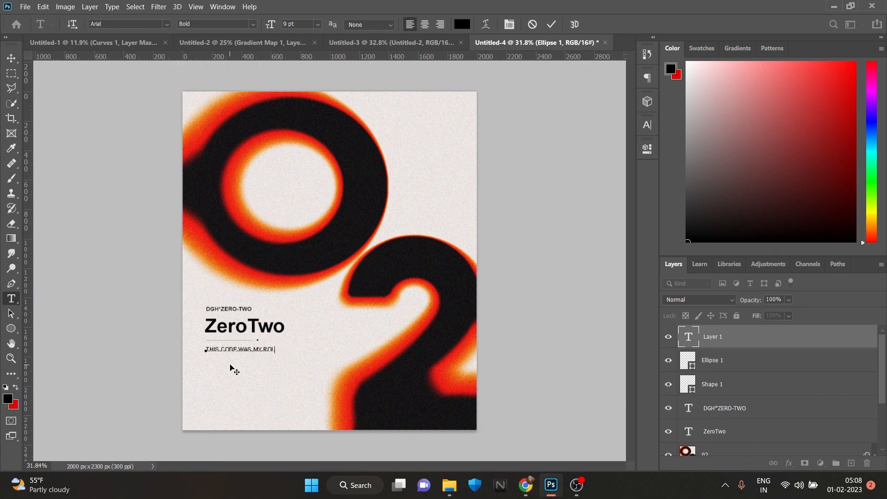
{"action": "left_click", "coordinate": [11, 58]}
{"action": "left_click", "coordinate": [647, 124]}
{"action": "left_click_drag", "start_coordinate": [519, 156], "coordinate": [514, 156]}
Add a second text line "CLASSI TO XII IN THE SCHOOL TIMES" under the first small line.
{"action": "left_click", "coordinate": [11, 298]}
{"action": "left_click", "coordinate": [206, 357]}
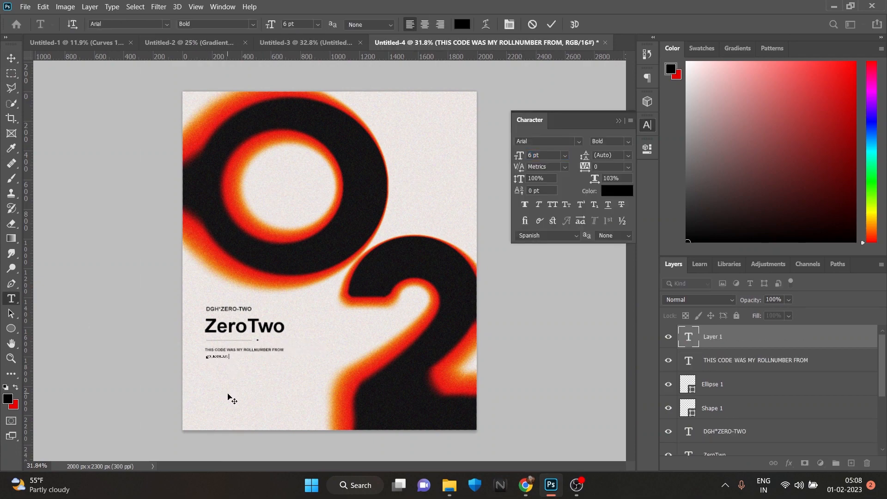
{"action": "type", "text": "SCHOOL TIMES"}
{"action": "left_click", "coordinate": [11, 58]}
Move the second small line closer to the first, and copy the first line beneath them, indented slightly right.
{"action": "scroll", "coordinate": [254, 344], "scroll_direction": "up", "scroll_amount": 8}
{"action": "left_click_drag", "start_coordinate": [234, 376], "coordinate": [233, 369]}
{"action": "scroll", "coordinate": [155, 367], "scroll_direction": "up", "scroll_amount": 4}
{"action": "left_click_drag", "start_coordinate": [186, 352], "coordinate": [190, 373]}
{"action": "left_click_drag", "start_coordinate": [191, 373], "coordinate": [197, 373]}
Duplicate the three small text lines together and position the copies directly below the originals.
{"action": "left_click_drag", "start_coordinate": [139, 390], "coordinate": [314, 349]}
{"action": "key", "text": "ctrl+alt+t"}
{"action": "left_click_drag", "start_coordinate": [310, 356], "coordinate": [309, 386]}
{"action": "key", "text": "Return"}
{"action": "scroll", "coordinate": [273, 364], "scroll_direction": "down", "scroll_amount": 12}
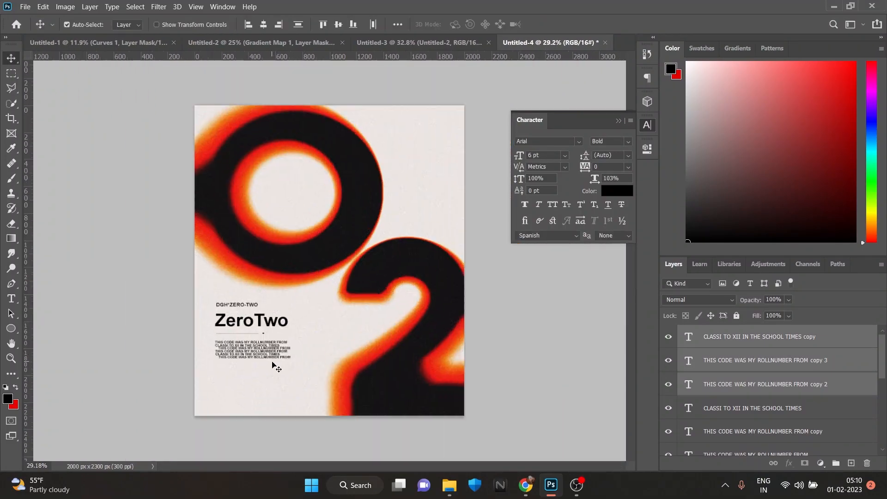
{"action": "key", "text": "ctrl+t"}
{"action": "scroll", "coordinate": [277, 367], "scroll_direction": "up", "scroll_amount": 6}
{"action": "scroll", "coordinate": [263, 364], "scroll_direction": "up", "scroll_amount": 3}
{"action": "key", "text": "Return"}
Add a closing line "ZERO-TWO (02)" under the paragraph and center it beneath the text block.
{"action": "scroll", "coordinate": [251, 351], "scroll_direction": "down", "scroll_amount": 3}
{"action": "key", "text": "t"}
{"action": "left_click", "coordinate": [152, 271]}
{"action": "type", "text": "ZERO-TWO"}
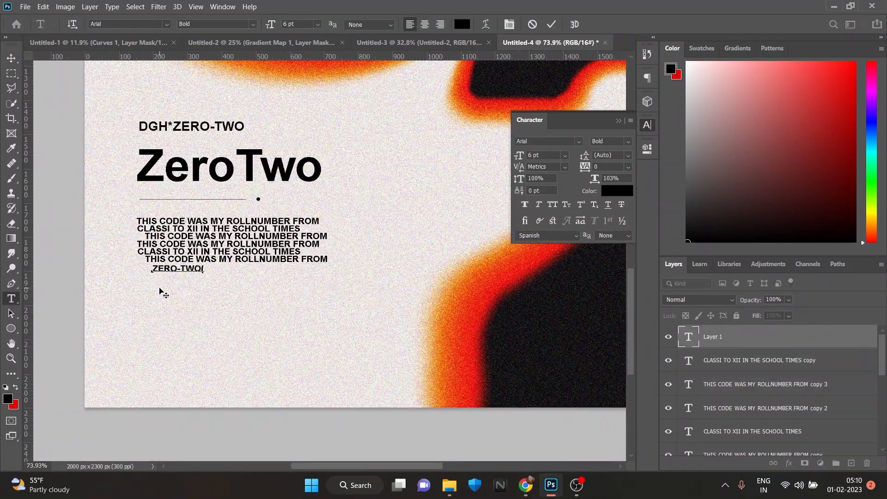
{"action": "type", "text": " (02)"}
{"action": "key", "text": "Home"}
{"action": "key", "text": "BackSpace"}
{"action": "key", "text": "BackSpace"}
{"action": "key", "text": "BackSpace"}
{"action": "left_click", "coordinate": [11, 58]}
{"action": "left_click_drag", "start_coordinate": [231, 269], "coordinate": [228, 268]}
{"action": "scroll", "coordinate": [252, 295], "scroll_direction": "down", "scroll_amount": 5}
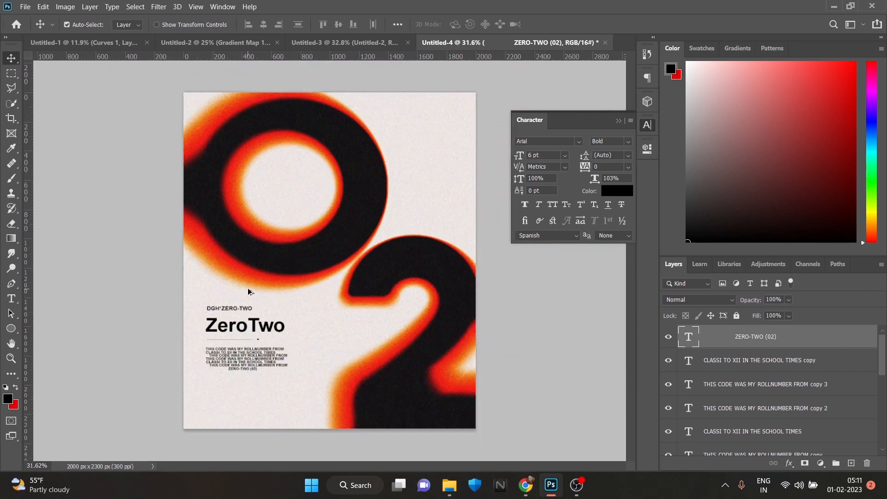
Switch to File Explorer and place the texture image 06.png onto the poster above all layers.
{"action": "scroll", "coordinate": [281, 355], "scroll_direction": "down", "scroll_amount": 2}
{"action": "scroll", "coordinate": [398, 341], "scroll_direction": "up", "scroll_amount": 2}
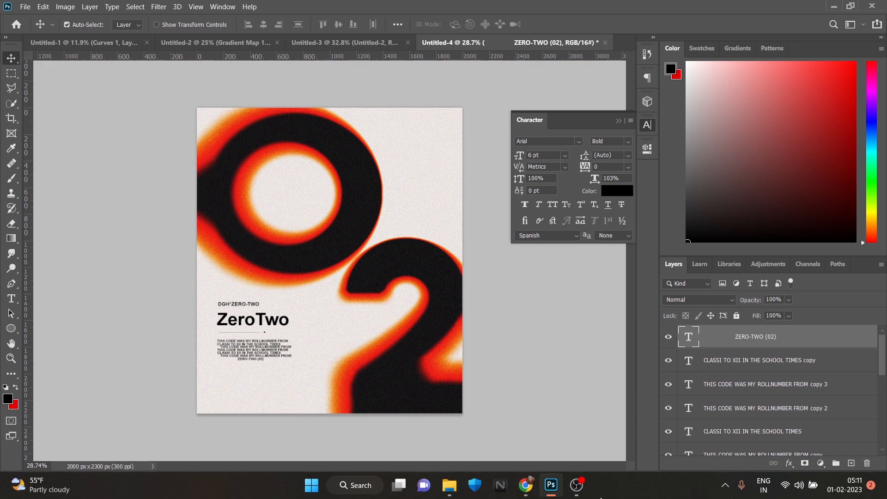
{"action": "left_click", "coordinate": [449, 485]}
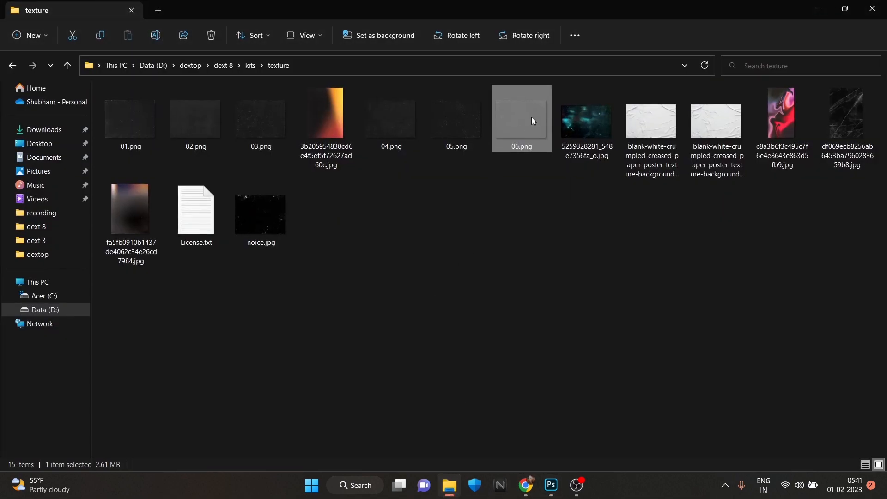
{"action": "left_click_drag", "start_coordinate": [521, 121], "coordinate": [349, 321]}
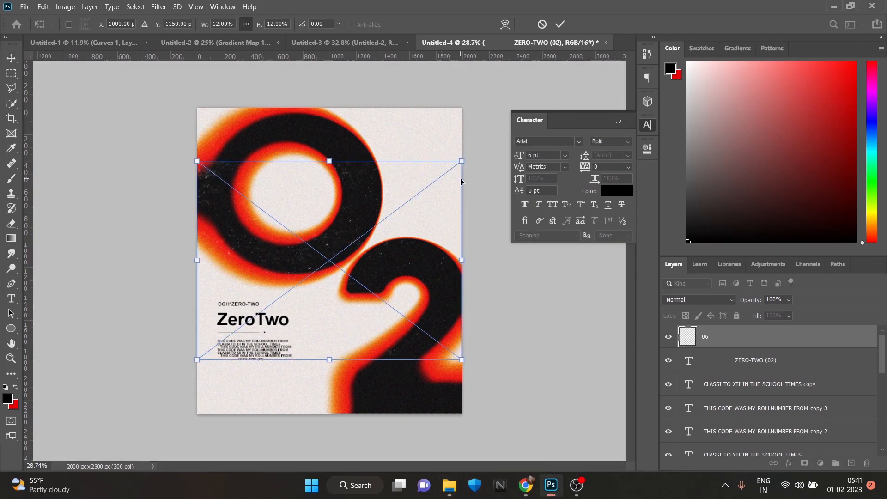
Stretch the placed texture vertically to cover the whole poster and set its blend mode to Linear Dodge (Add).
{"action": "left_click_drag", "start_coordinate": [330, 158], "coordinate": [330, 107]}
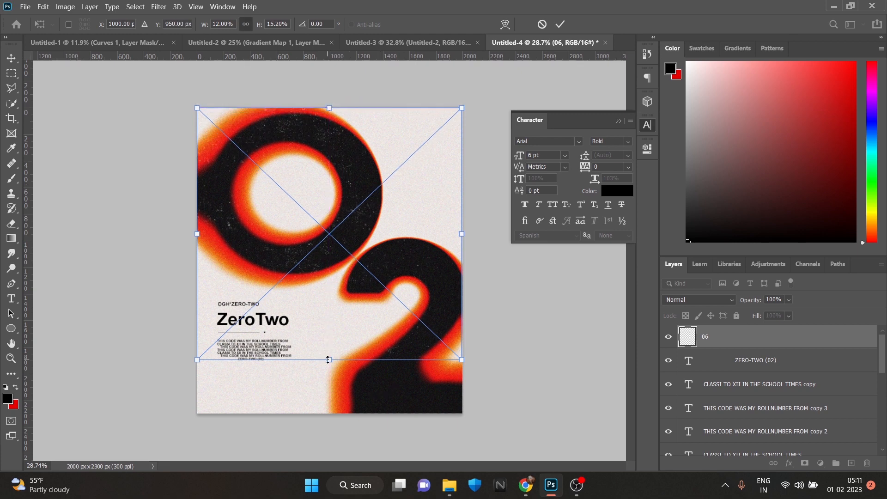
{"action": "left_click_drag", "start_coordinate": [328, 359], "coordinate": [329, 412]}
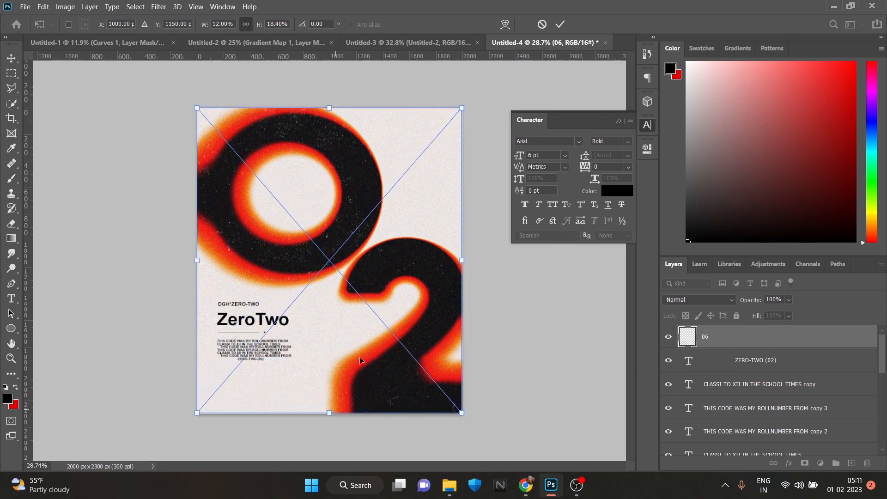
{"action": "left_click", "coordinate": [561, 24]}
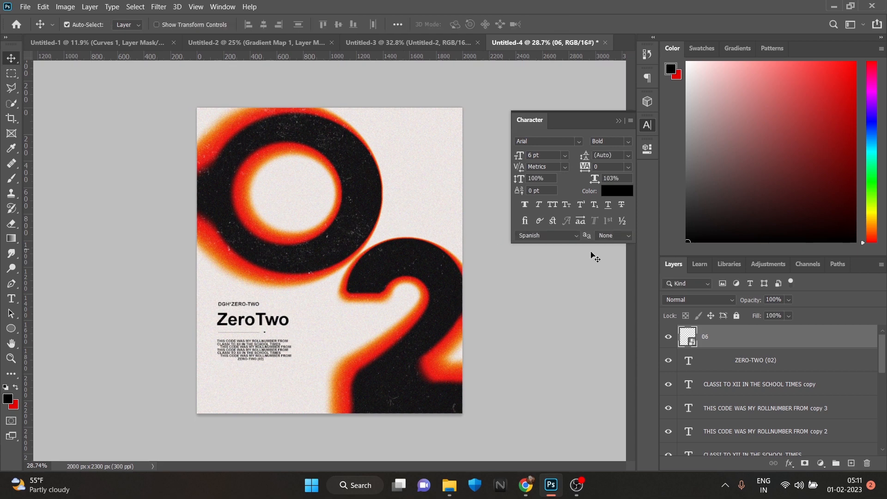
{"action": "left_click", "coordinate": [720, 303]}
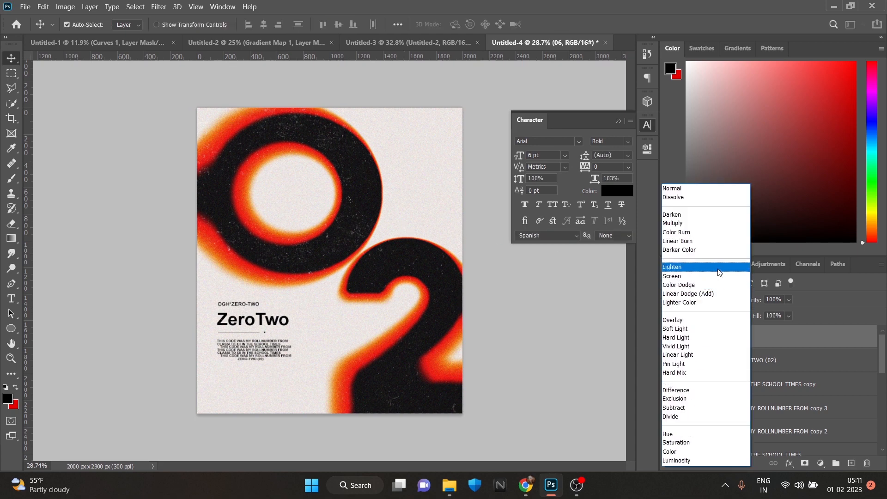
{"action": "left_click", "coordinate": [720, 294]}
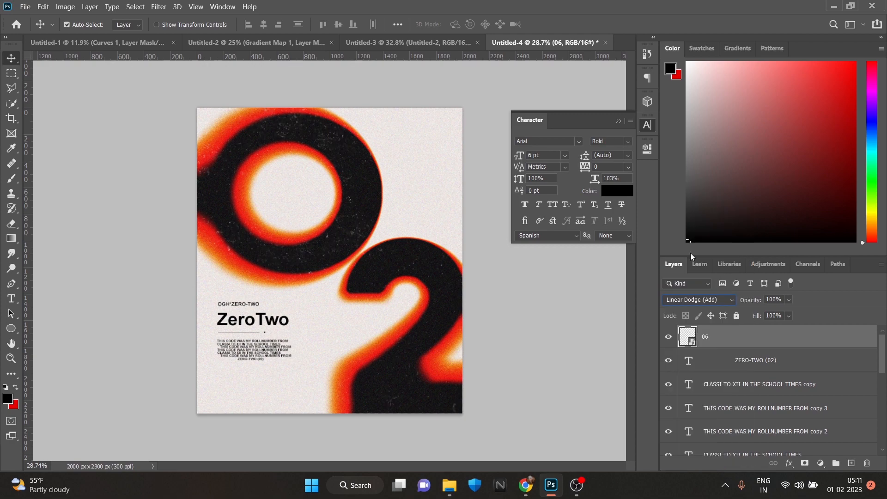